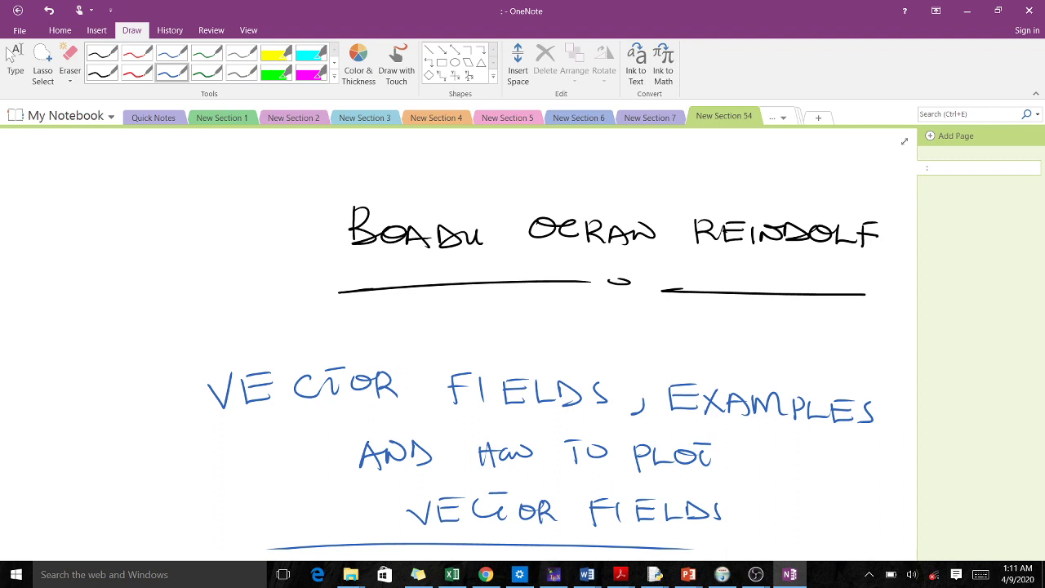
Step: Bring the PowerPoint 'VECTOR FIELDS' slide show, at slide 4 of 14, to the front
mouse_move(688, 574)
click(770, 516)
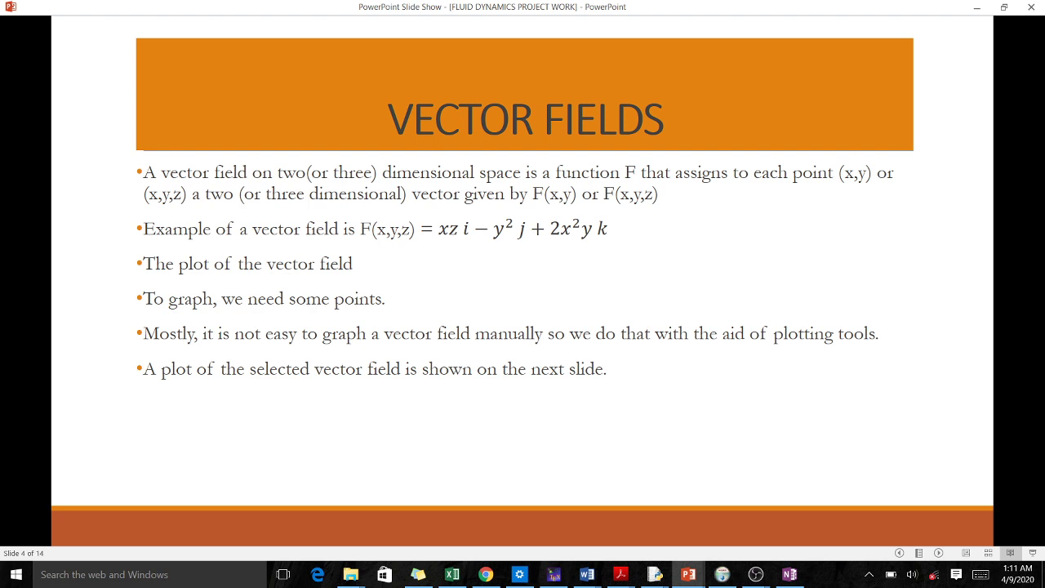
Step: Back in OneNote, add a new section and handwrite (x,y) on its blank page
mouse_move(789, 574)
click(772, 527)
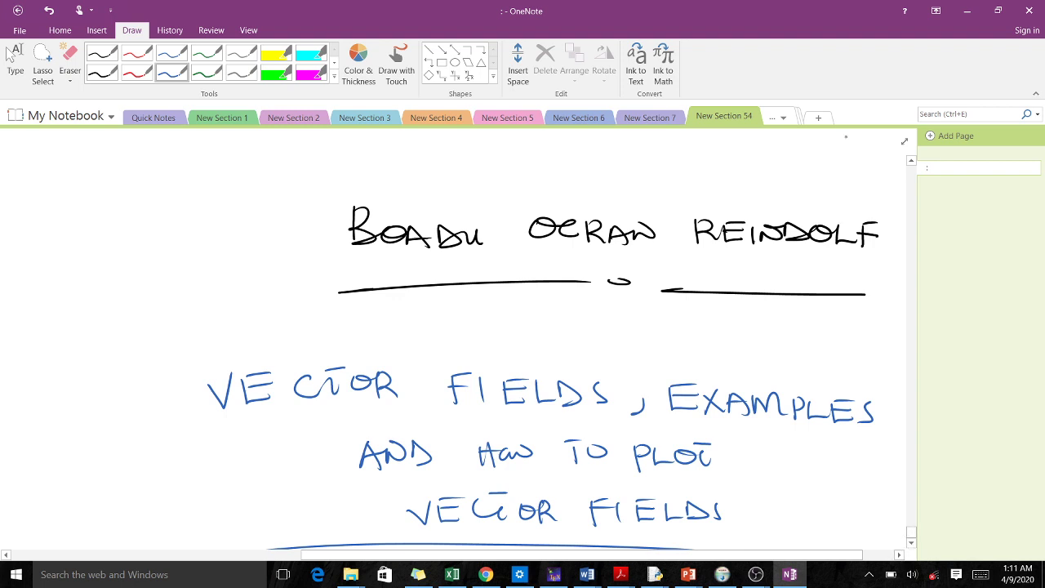
click(818, 118)
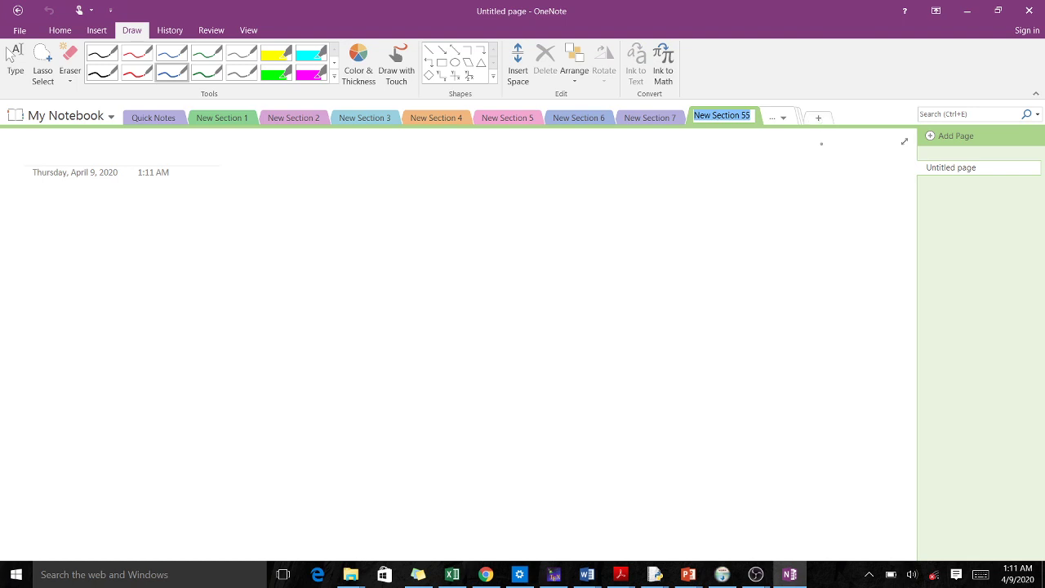
mouse_move(399, 342)
mouse_down()
mouse_move(397, 362)
mouse_move(430, 360)
mouse_up()
mouse_move(430, 344)
mouse_down()
mouse_move(414, 360)
mouse_move(438, 360)
mouse_up()
drag(446, 346, 458, 367)
drag(470, 342, 471, 365)
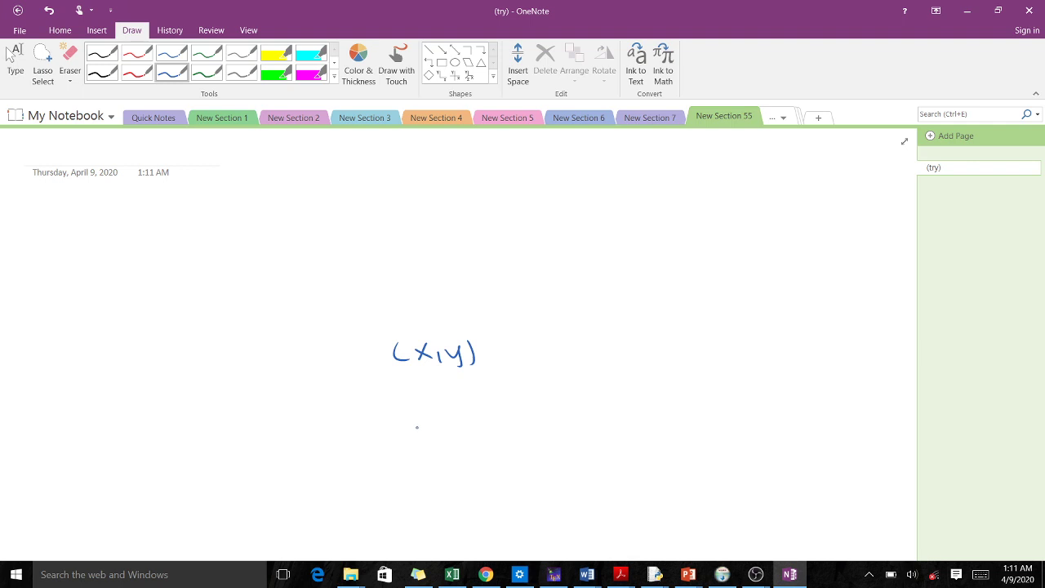
Step: Handwrite F(x,y) = xi + yj below, underline (x,y), and box the equation
mouse_move(413, 402)
mouse_down()
mouse_move(415, 423)
mouse_move(426, 398)
mouse_up()
drag(415, 410, 443, 418)
mouse_move(452, 400)
mouse_down()
mouse_move(462, 415)
mouse_move(449, 413)
mouse_move(474, 418)
mouse_move(496, 407)
mouse_up()
mouse_move(505, 397)
mouse_down()
mouse_move(493, 418)
mouse_move(506, 418)
mouse_up()
drag(517, 397, 542, 403)
mouse_move(563, 387)
mouse_down()
mouse_move(576, 411)
mouse_move(584, 395)
mouse_up()
drag(593, 391, 631, 396)
mouse_move(625, 388)
mouse_down()
mouse_move(625, 405)
mouse_move(661, 381)
mouse_move(656, 409)
mouse_up()
drag(673, 386, 673, 408)
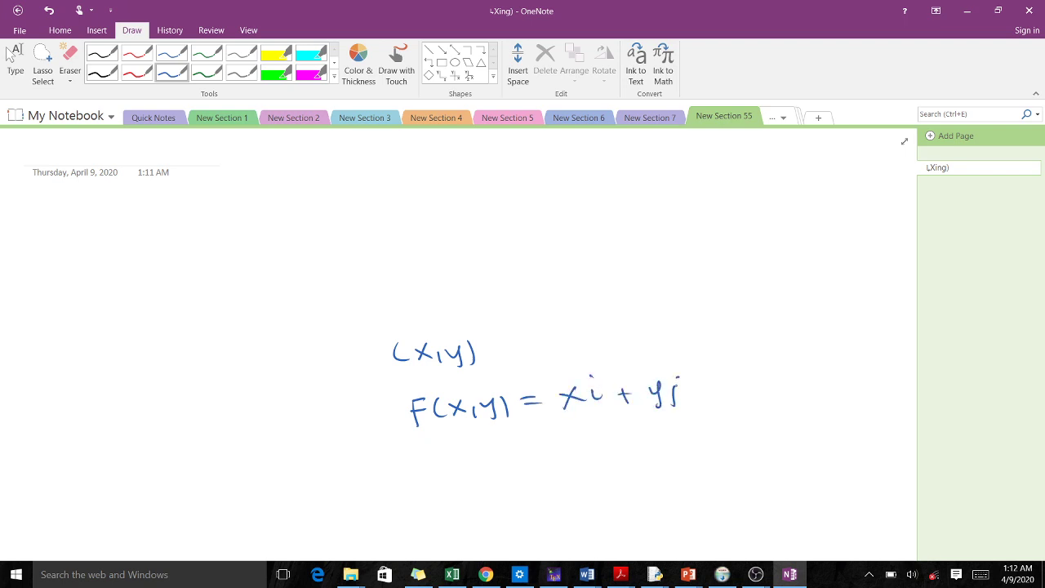
drag(407, 377, 453, 378)
mouse_move(391, 394)
mouse_down()
mouse_move(405, 444)
mouse_move(677, 422)
mouse_move(639, 373)
mouse_move(688, 371)
mouse_move(696, 418)
mouse_up()
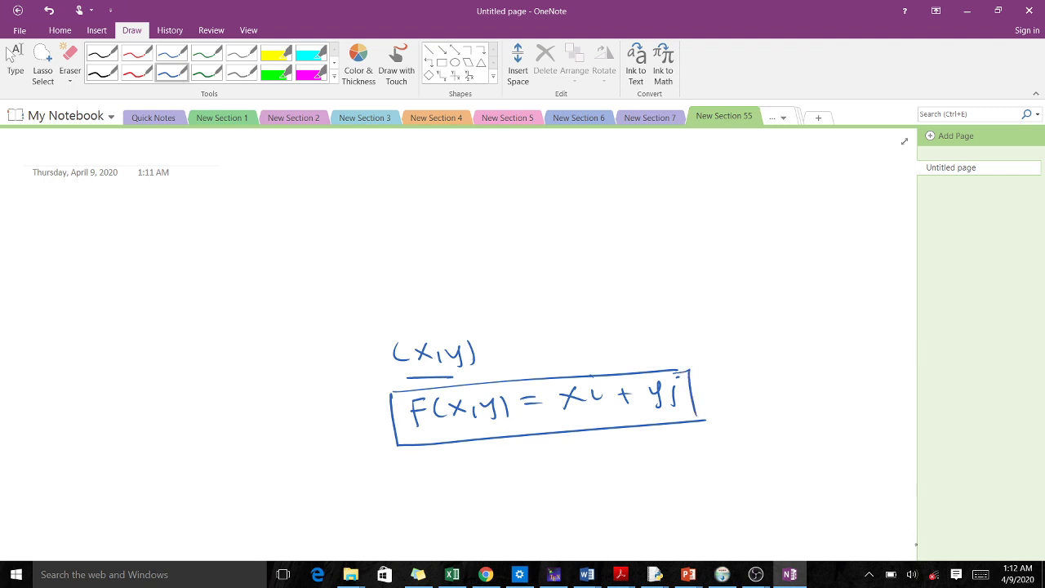
Step: Handwrite the point (x,y,z) below the boxed equation
scroll(898, 526, down, 3)
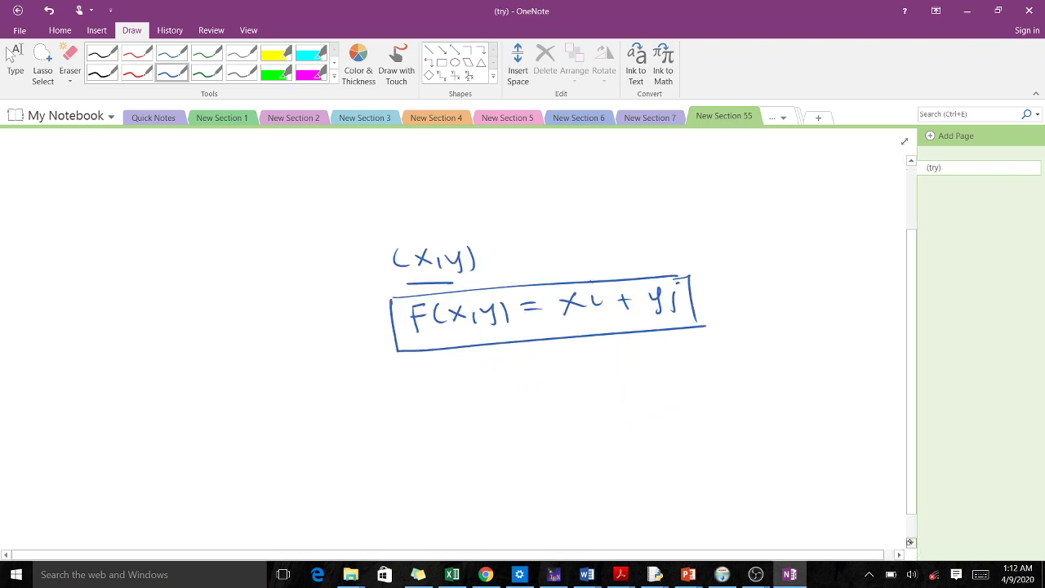
mouse_move(496, 356)
mouse_down()
mouse_move(493, 373)
mouse_move(519, 372)
mouse_move(503, 373)
mouse_up()
mouse_move(535, 365)
mouse_down()
mouse_move(555, 364)
mouse_move(554, 376)
mouse_up()
mouse_move(565, 367)
mouse_down()
mouse_move(562, 378)
mouse_move(604, 377)
mouse_up()
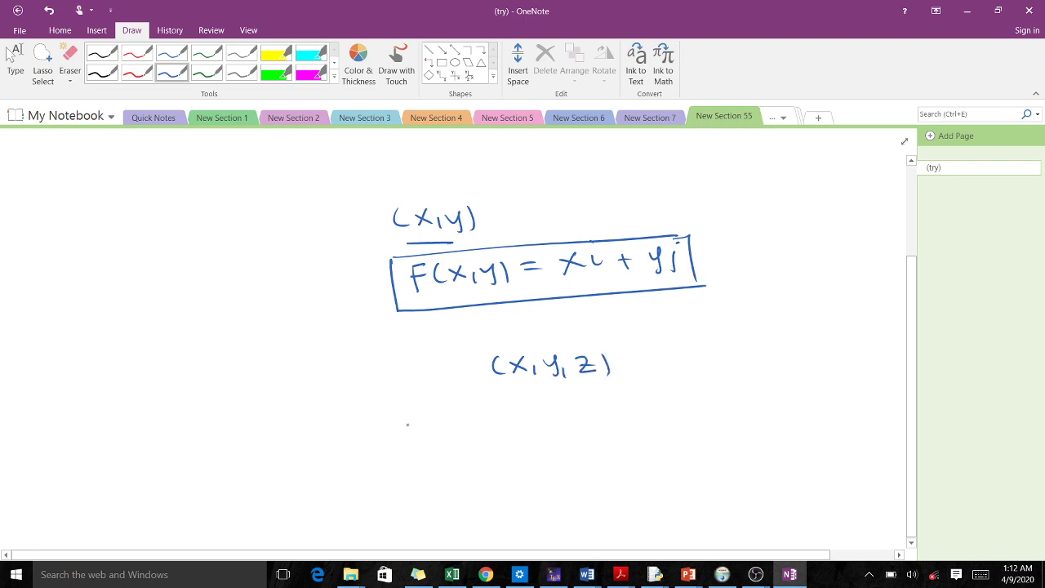
Step: Handwrite F(x,y,z) = xi + yj + zk in blue ink beneath (x,y,z)
drag(401, 415, 402, 436)
mouse_move(402, 413)
mouse_down()
mouse_move(416, 408)
mouse_move(419, 418)
mouse_up()
mouse_move(438, 406)
mouse_down()
mouse_move(434, 427)
mouse_move(453, 424)
mouse_up()
mouse_move(463, 412)
mouse_down()
mouse_move(442, 422)
mouse_move(463, 423)
mouse_up()
mouse_move(472, 407)
mouse_down()
mouse_move(486, 408)
mouse_move(483, 427)
mouse_up()
mouse_move(496, 415)
mouse_down()
mouse_move(493, 425)
mouse_move(559, 402)
mouse_up()
click(582, 407)
drag(550, 412, 616, 405)
mouse_move(617, 400)
mouse_down()
mouse_move(643, 414)
mouse_move(654, 404)
mouse_up()
mouse_move(663, 395)
mouse_down()
mouse_move(677, 395)
mouse_move(672, 415)
mouse_up()
mouse_move(687, 403)
mouse_down()
mouse_move(685, 416)
mouse_move(708, 412)
mouse_up()
mouse_move(703, 400)
mouse_down()
mouse_move(732, 398)
mouse_move(767, 405)
mouse_up()
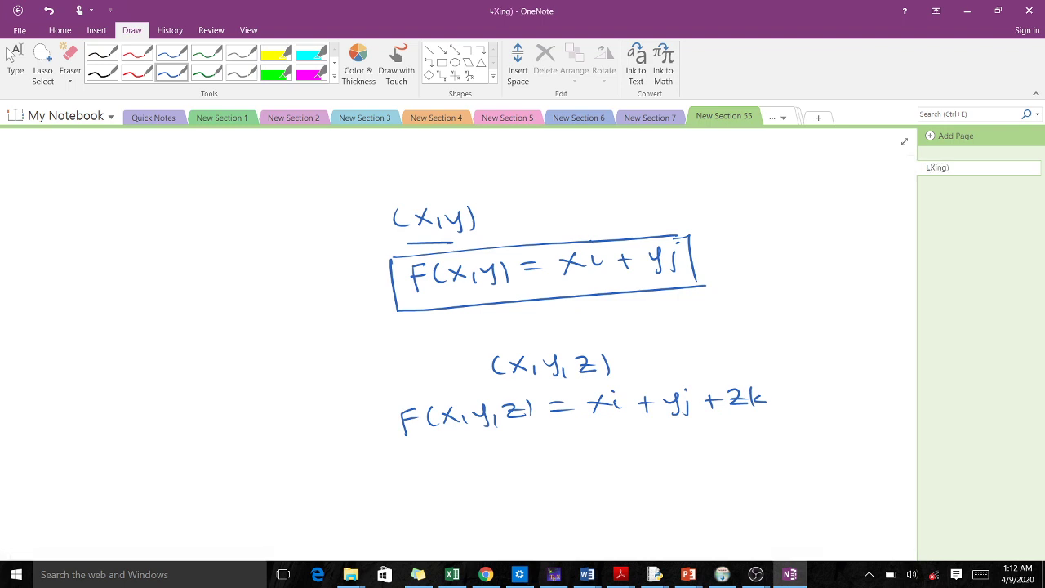
Step: Bring the PowerPoint slide show back up at slide 4, 'VECTOR FIELDS'
mouse_move(688, 574)
click(751, 506)
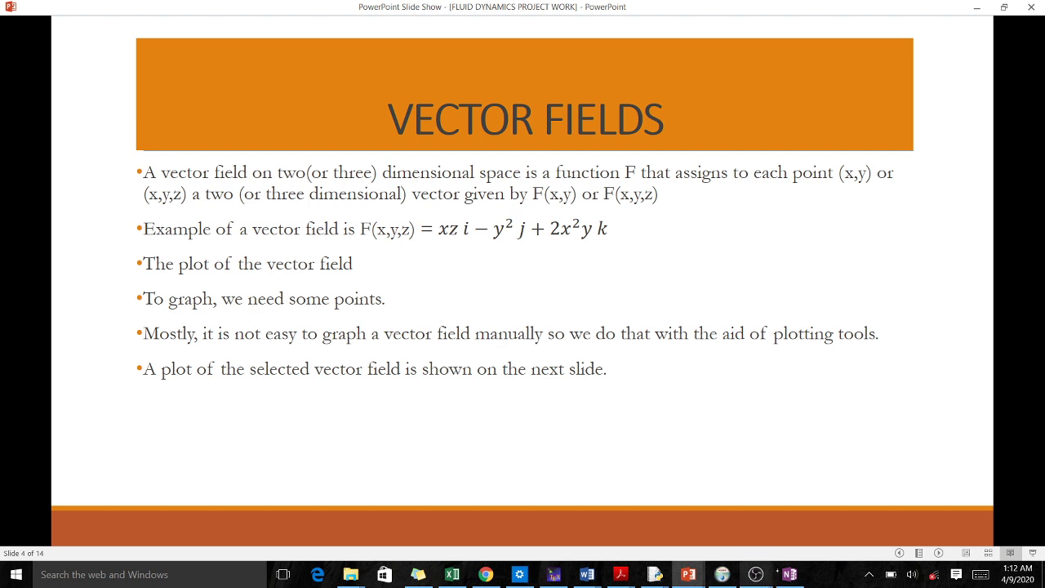
Step: Return to OneNote and handwrite F(x,y) = xi + yj below the F(x,y,z) line
click(789, 574)
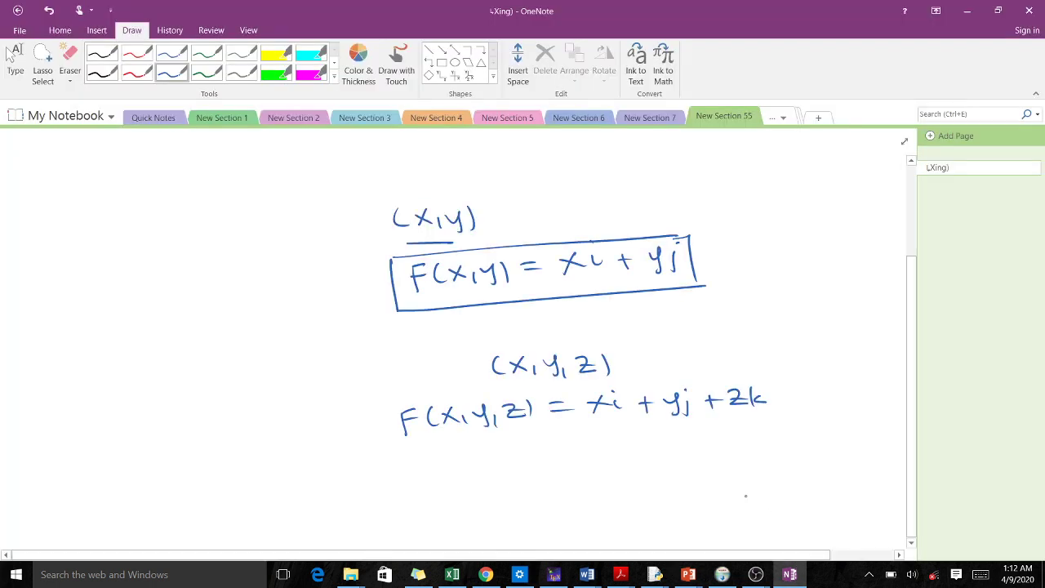
scroll(653, 338, down, 3)
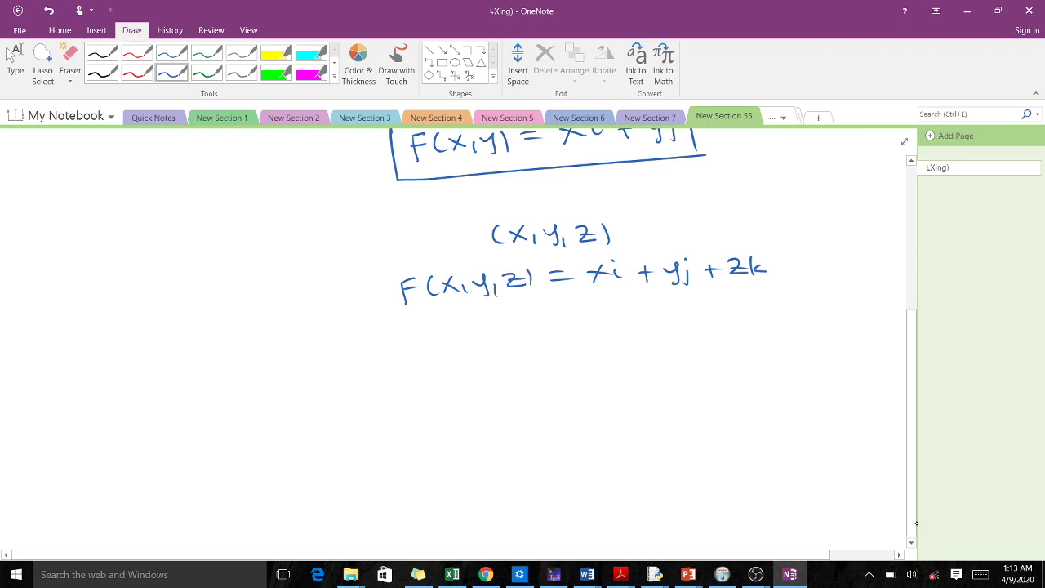
mouse_move(330, 358)
mouse_down()
mouse_move(330, 381)
mouse_move(346, 356)
mouse_move(339, 368)
mouse_up()
mouse_move(360, 359)
mouse_down()
mouse_move(358, 375)
mouse_move(383, 375)
mouse_up()
mouse_move(382, 363)
mouse_down()
mouse_move(369, 375)
mouse_move(395, 380)
mouse_up()
mouse_move(399, 363)
mouse_down()
mouse_move(410, 363)
mouse_move(405, 383)
mouse_move(458, 365)
mouse_up()
mouse_move(445, 373)
mouse_down()
mouse_move(500, 374)
mouse_move(522, 361)
mouse_up()
click(534, 351)
mouse_move(531, 359)
mouse_down()
mouse_move(565, 373)
mouse_move(595, 368)
mouse_up()
mouse_move(602, 354)
mouse_down()
mouse_move(597, 380)
mouse_move(607, 376)
mouse_up()
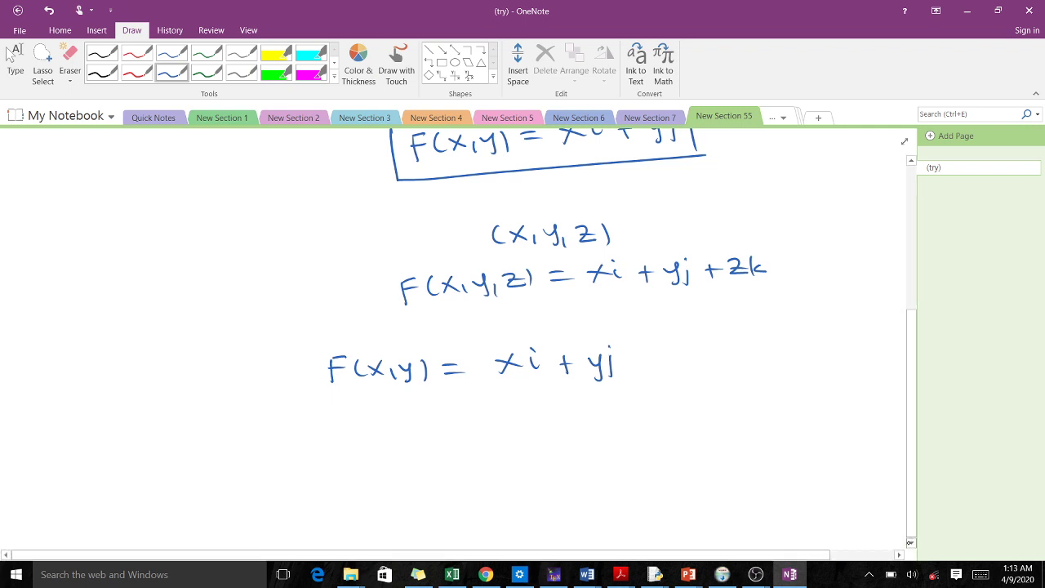
scroll(909, 542, down, 3)
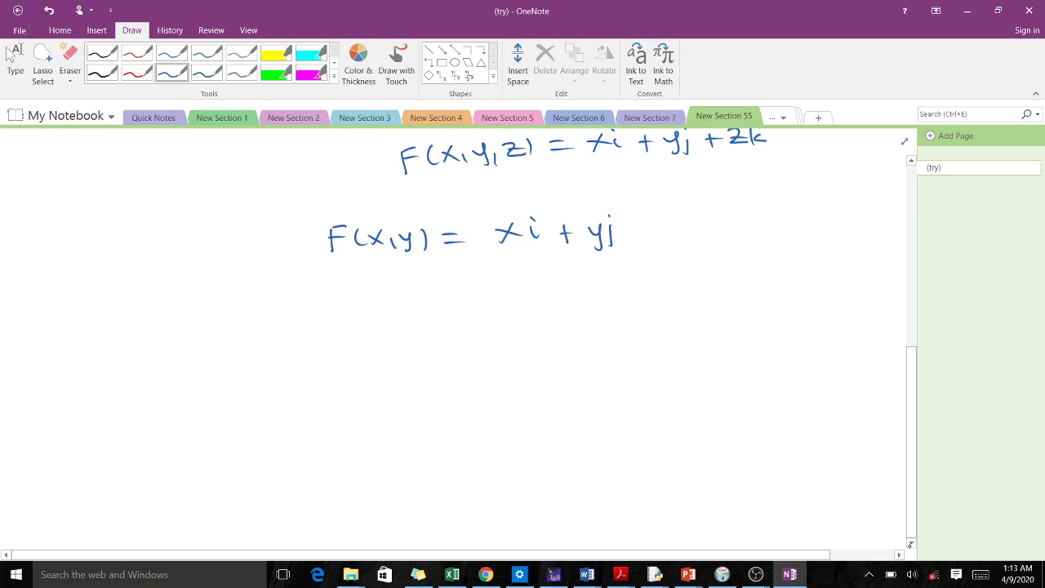
Step: Handwrite the table headings Point, Vector and <x,y>
mouse_move(183, 310)
mouse_down()
mouse_move(182, 340)
mouse_move(184, 321)
mouse_move(208, 337)
mouse_up()
mouse_move(211, 325)
mouse_down()
mouse_move(212, 335)
mouse_move(251, 337)
mouse_up()
drag(247, 324, 260, 323)
drag(392, 317, 448, 334)
mouse_move(459, 314)
mouse_down()
mouse_move(462, 334)
mouse_move(479, 331)
mouse_up()
drag(479, 327, 489, 336)
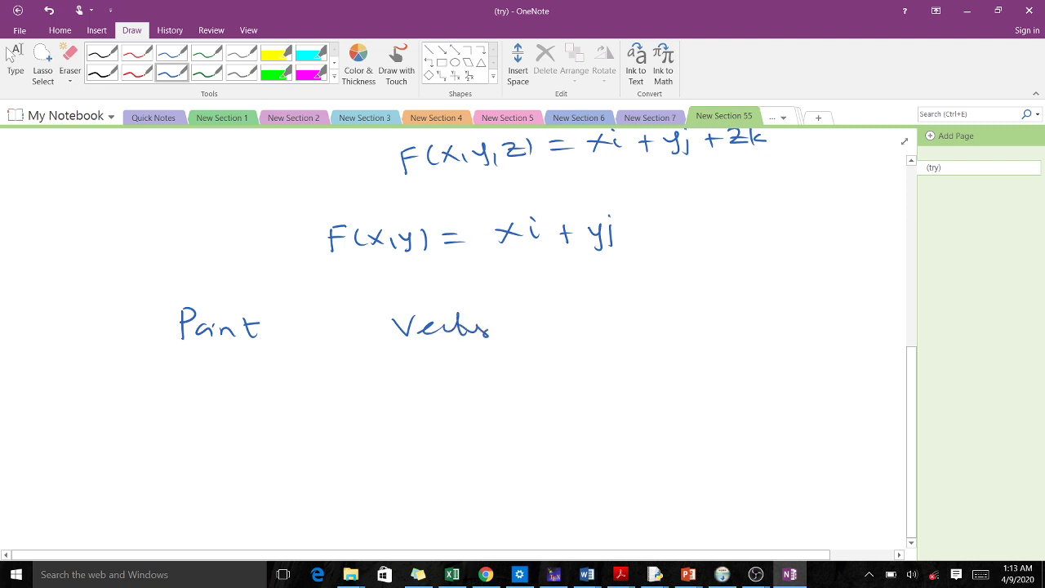
drag(628, 308, 633, 330)
drag(641, 316, 655, 326)
mouse_move(654, 314)
mouse_down()
mouse_move(681, 322)
mouse_move(682, 335)
mouse_move(717, 331)
mouse_up()
Step: Write the first row: (1,0), xi, <1,0>
mouse_move(197, 363)
mouse_down()
mouse_move(194, 382)
mouse_move(216, 380)
mouse_up()
mouse_move(226, 373)
mouse_down()
mouse_move(224, 383)
mouse_move(240, 368)
mouse_up()
drag(249, 362, 251, 380)
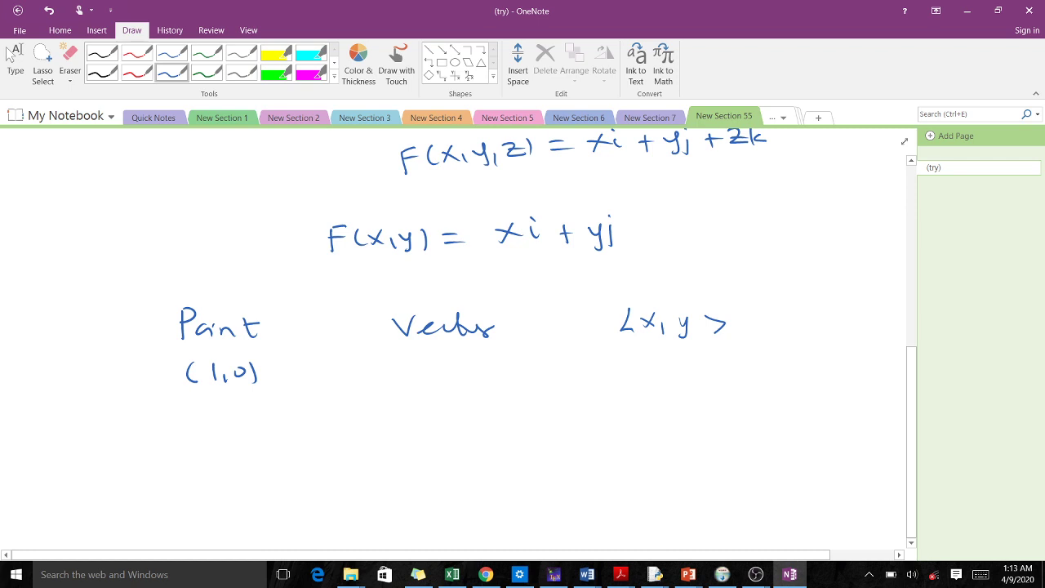
drag(417, 360, 422, 372)
mouse_move(409, 381)
mouse_down()
mouse_move(422, 366)
mouse_move(440, 378)
mouse_up()
mouse_move(639, 354)
mouse_down()
mouse_move(629, 374)
mouse_move(648, 377)
mouse_up()
drag(653, 360, 658, 379)
mouse_move(681, 366)
mouse_down()
mouse_move(673, 372)
mouse_move(681, 364)
mouse_up()
drag(690, 359, 694, 378)
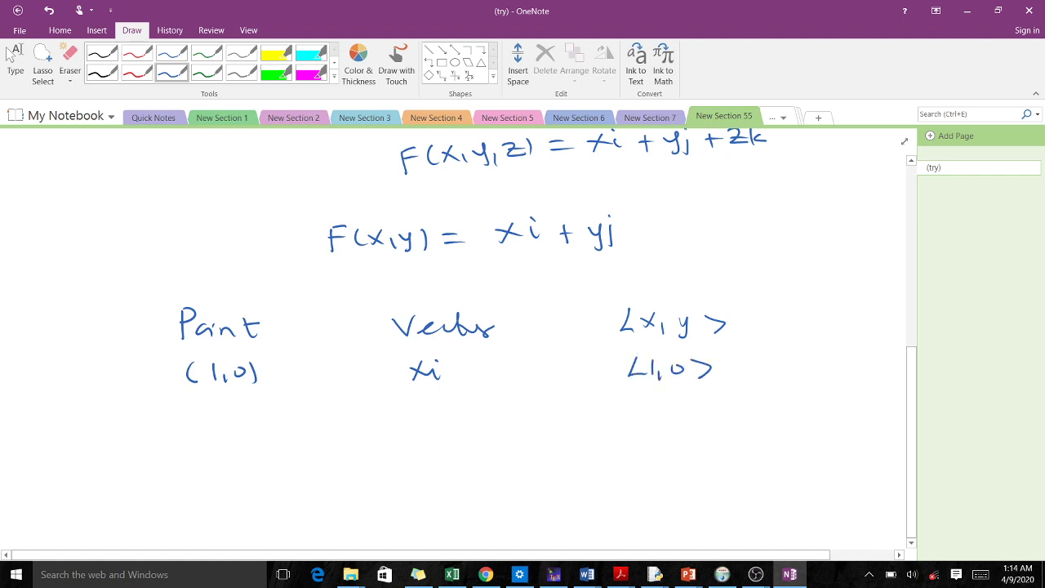
Step: Write the second row: (-1,0), -xi, <-1,0>
mouse_move(199, 403)
mouse_down()
mouse_move(196, 425)
mouse_move(219, 413)
mouse_up()
drag(221, 408, 232, 426)
drag(244, 409, 253, 426)
drag(411, 410, 446, 416)
mouse_move(449, 403)
mouse_down()
mouse_move(435, 410)
mouse_move(462, 416)
mouse_up()
drag(462, 398, 464, 399)
mouse_move(635, 401)
mouse_down()
mouse_move(640, 419)
mouse_move(657, 408)
mouse_move(666, 418)
mouse_up()
mouse_move(677, 414)
mouse_down()
mouse_move(674, 424)
mouse_move(688, 416)
mouse_up()
drag(700, 405, 709, 420)
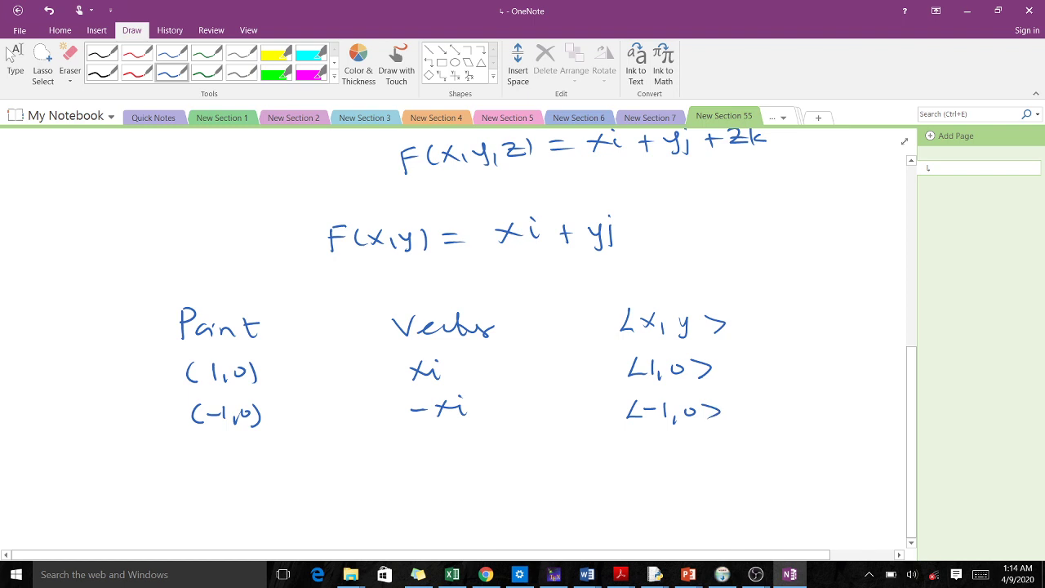
Step: Complete the row (0,1), yj, <0,1>
drag(242, 460, 238, 468)
drag(249, 450, 260, 466)
drag(435, 440, 442, 451)
mouse_move(448, 438)
mouse_down()
mouse_move(440, 465)
mouse_move(452, 461)
mouse_up()
mouse_move(651, 440)
mouse_down()
mouse_move(643, 454)
mouse_move(661, 457)
mouse_up()
drag(676, 441, 690, 462)
mouse_move(702, 441)
mouse_down()
mouse_move(702, 457)
mouse_move(714, 456)
mouse_up()
Step: Write the row (0,-1), -yj, <0,-1>
drag(214, 485, 209, 502)
drag(225, 489, 260, 493)
drag(263, 487, 275, 506)
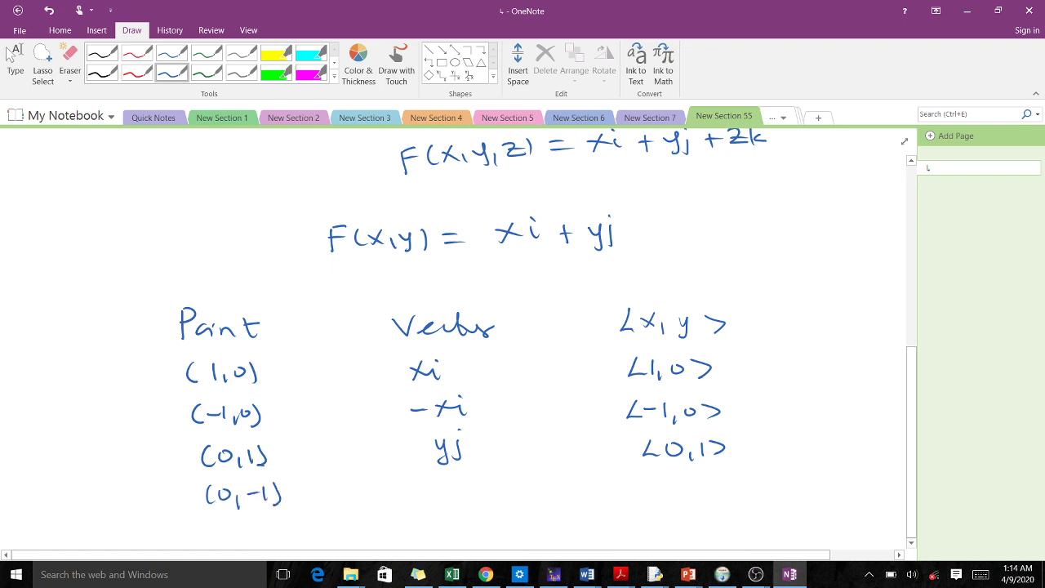
mouse_move(430, 488)
mouse_down()
mouse_move(464, 490)
mouse_move(454, 506)
mouse_up()
drag(476, 481, 468, 501)
mouse_move(660, 477)
mouse_down()
mouse_move(672, 493)
mouse_move(685, 478)
mouse_up()
mouse_move(701, 482)
mouse_down()
mouse_move(698, 492)
mouse_move(728, 488)
mouse_up()
mouse_move(731, 470)
mouse_down()
mouse_move(748, 482)
mouse_move(736, 490)
mouse_up()
Step: Write the row (1,1), i+j, <1,1>
scroll(887, 537, down, 3)
drag(220, 395, 218, 416)
mouse_move(236, 396)
mouse_down()
mouse_move(244, 418)
mouse_move(260, 415)
mouse_up()
drag(264, 395, 264, 421)
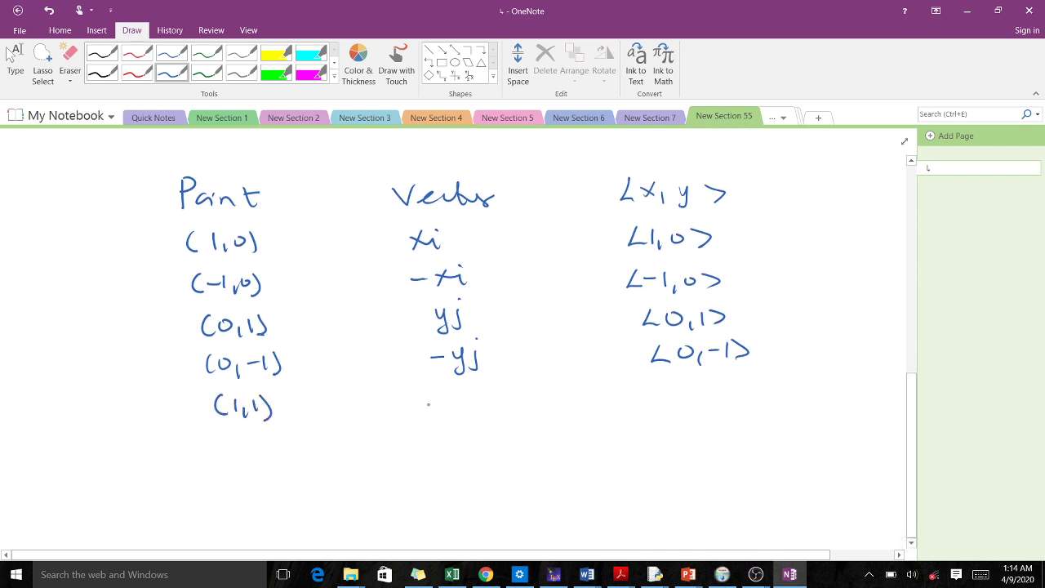
mouse_move(431, 401)
mouse_down()
mouse_move(433, 413)
mouse_move(463, 406)
mouse_up()
mouse_move(454, 398)
mouse_down()
mouse_move(454, 413)
mouse_move(469, 416)
mouse_up()
mouse_move(668, 394)
mouse_down()
mouse_move(676, 412)
mouse_move(684, 405)
mouse_up()
mouse_move(696, 405)
mouse_down()
mouse_move(694, 414)
mouse_move(729, 411)
mouse_up()
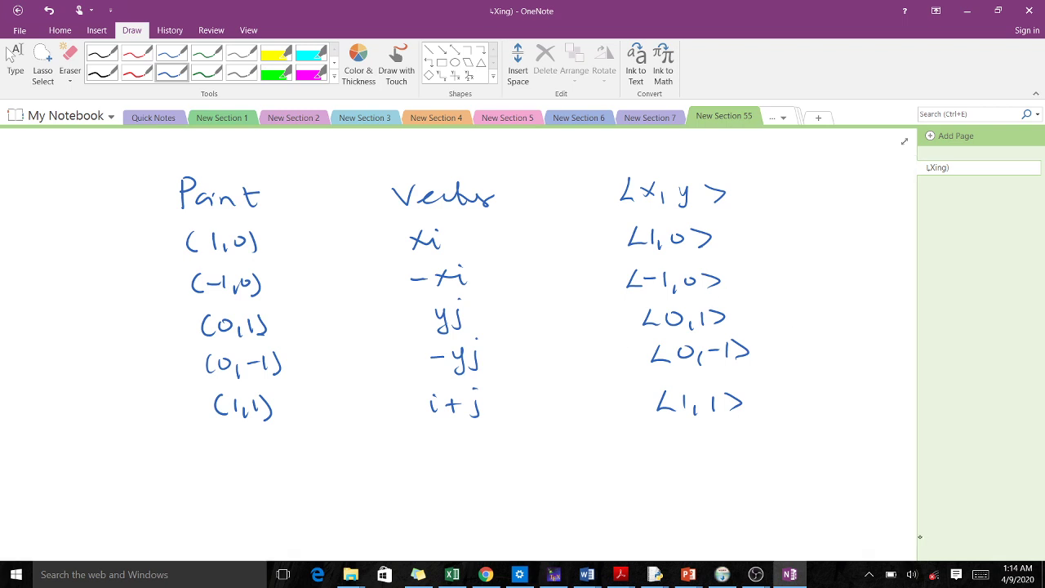
scroll(910, 542, down, 3)
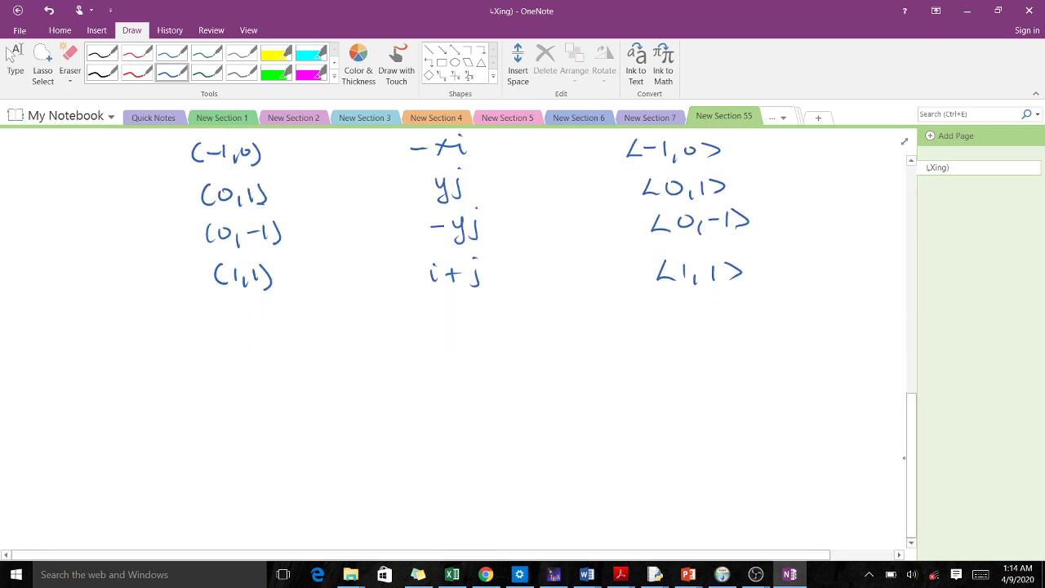
Step: In black ink, draw the x and y axes with arrowheads and x, y labels
click(111, 72)
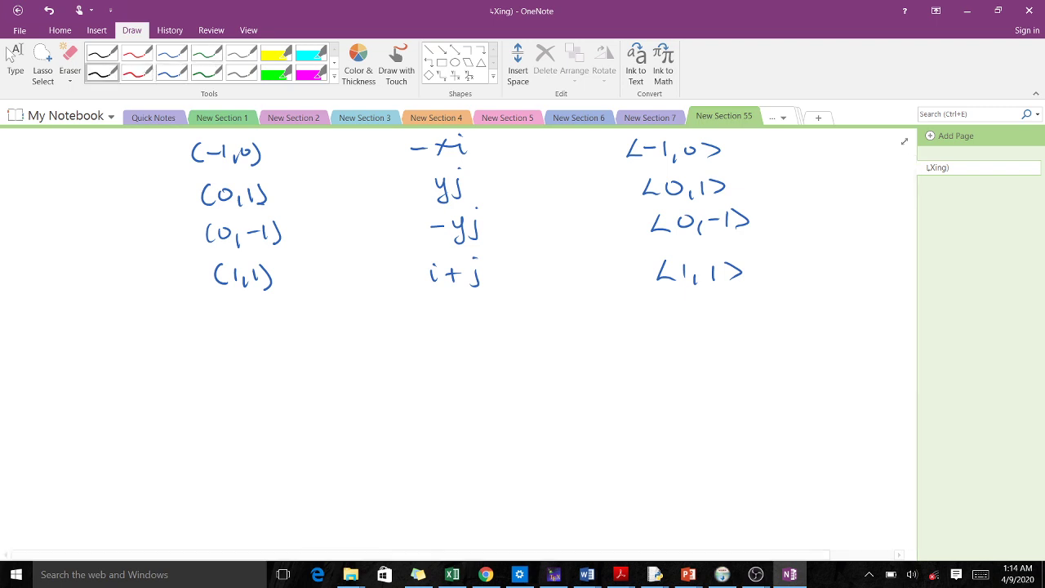
drag(515, 329, 531, 498)
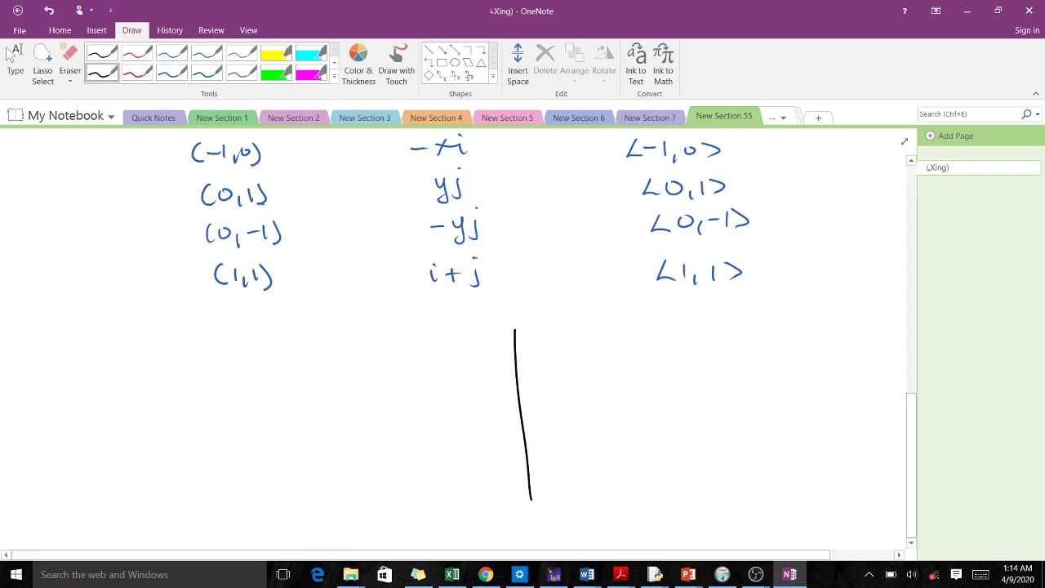
drag(361, 404, 669, 402)
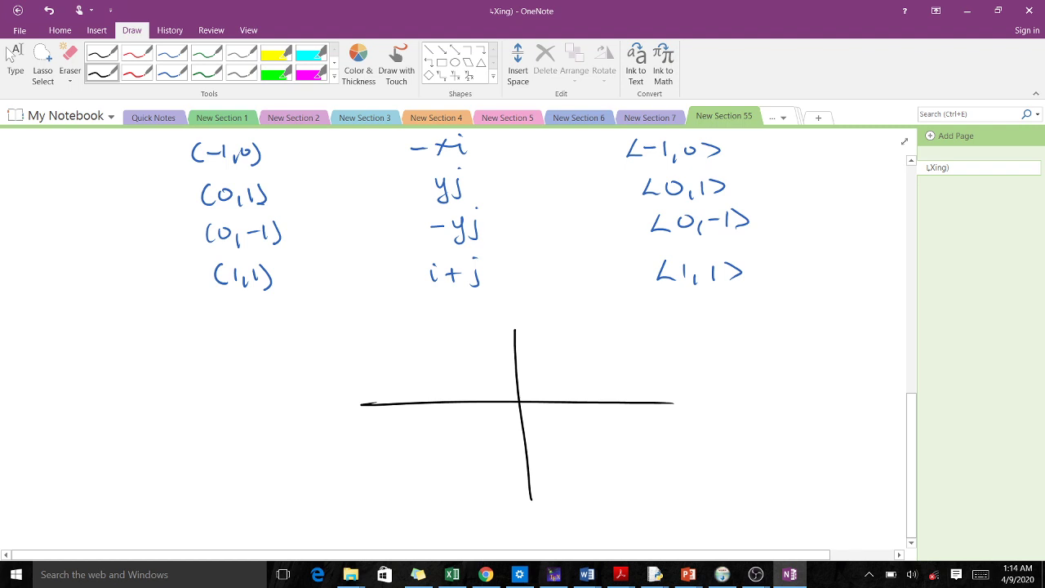
drag(513, 321, 515, 334)
mouse_move(672, 399)
mouse_down()
mouse_move(685, 405)
mouse_move(675, 413)
mouse_move(704, 405)
mouse_up()
mouse_move(506, 327)
mouse_down()
mouse_move(520, 328)
mouse_move(520, 315)
mouse_up()
Step: Add tick marks and labels on the axes, including 1, 2 and -1
mouse_move(566, 398)
mouse_down()
mouse_move(571, 427)
mouse_move(660, 426)
mouse_up()
mouse_move(520, 446)
mouse_down()
mouse_move(535, 445)
mouse_move(536, 474)
mouse_move(520, 476)
mouse_move(532, 508)
mouse_move(520, 506)
mouse_up()
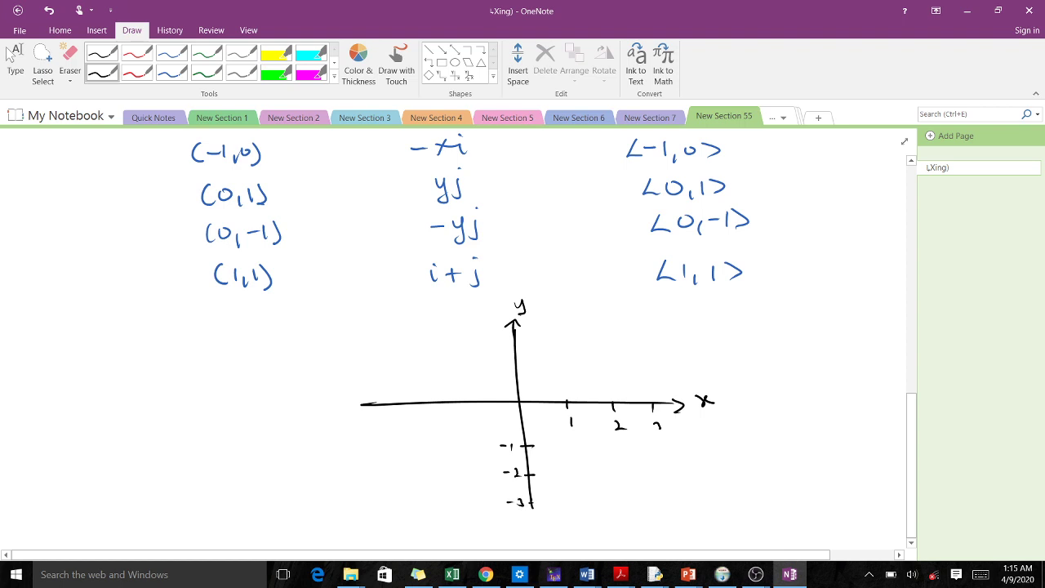
mouse_move(494, 350)
mouse_down()
mouse_move(501, 357)
mouse_move(493, 335)
mouse_up()
drag(462, 399, 461, 419)
mouse_move(467, 415)
mouse_down()
mouse_move(469, 425)
mouse_move(383, 429)
mouse_up()
Step: Write the point label (1,0) beside the axes
drag(787, 323, 786, 324)
mouse_move(794, 320)
mouse_down()
mouse_move(794, 332)
mouse_move(772, 333)
mouse_up()
drag(839, 326, 848, 330)
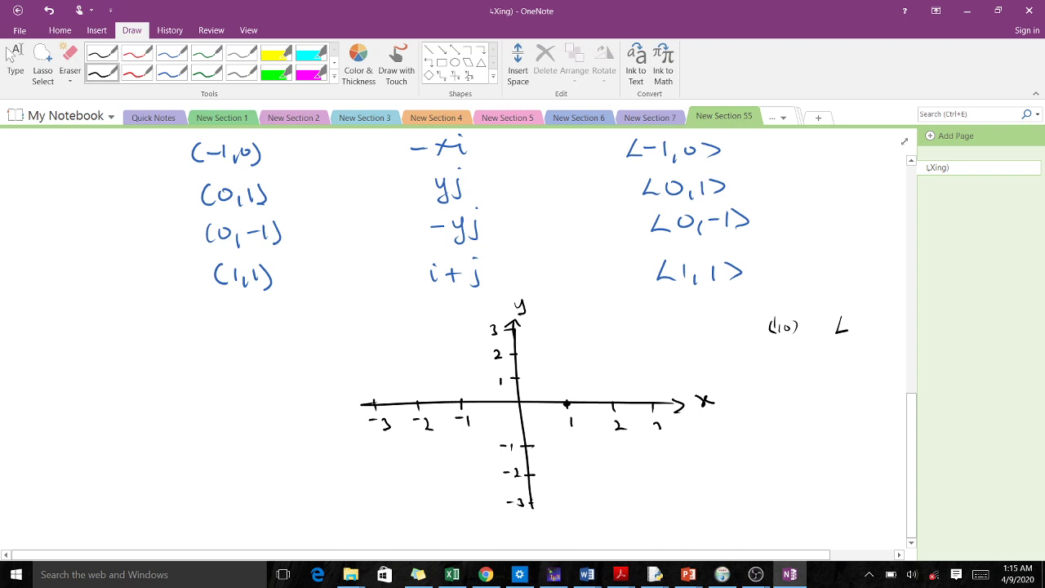